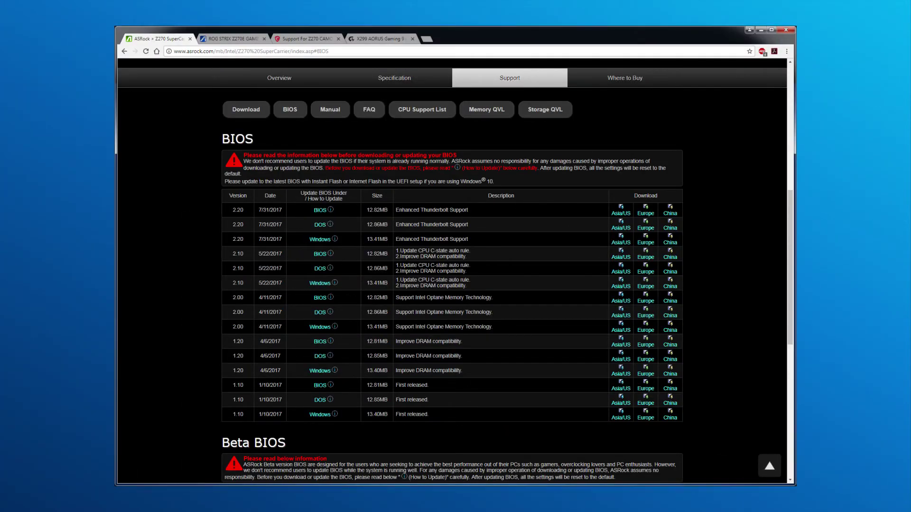
- Cycle through the ASUS ROG STRIX Z270E, MSI Z270 Camo Squad and X299 AORUS Gaming 9 support tabs
key(ctrl+Tab)
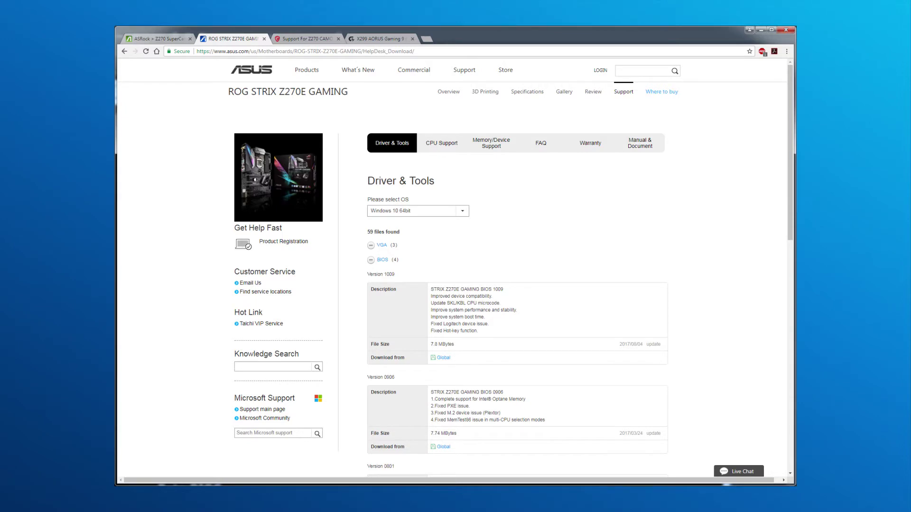
key(ctrl+Tab)
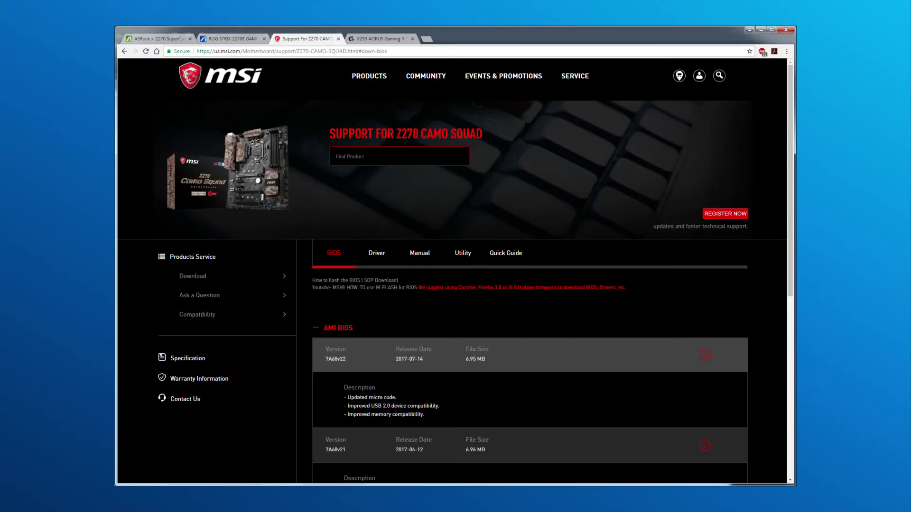
key(ctrl+Tab)
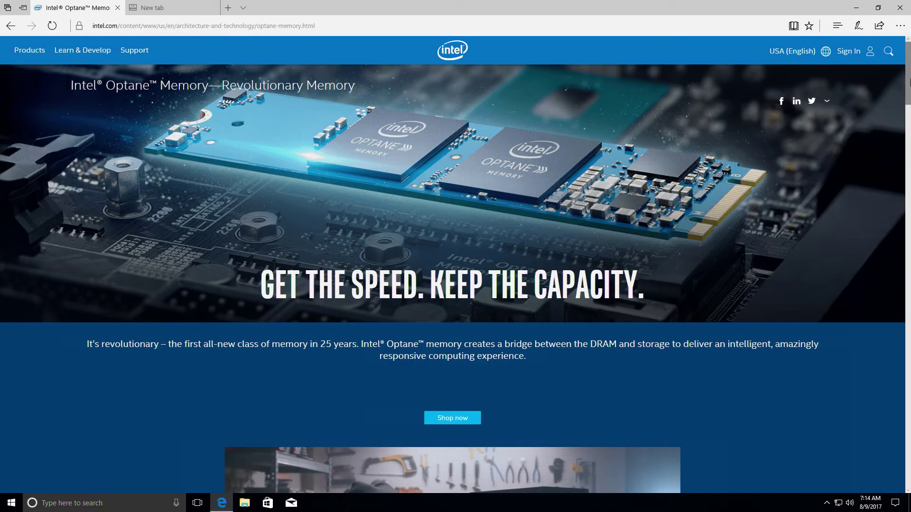
drag(909, 80, 909, 312)
- Download SetupOptaneMemory.exe from the Intel RST page, accepting the license, and run it
click(673, 377)
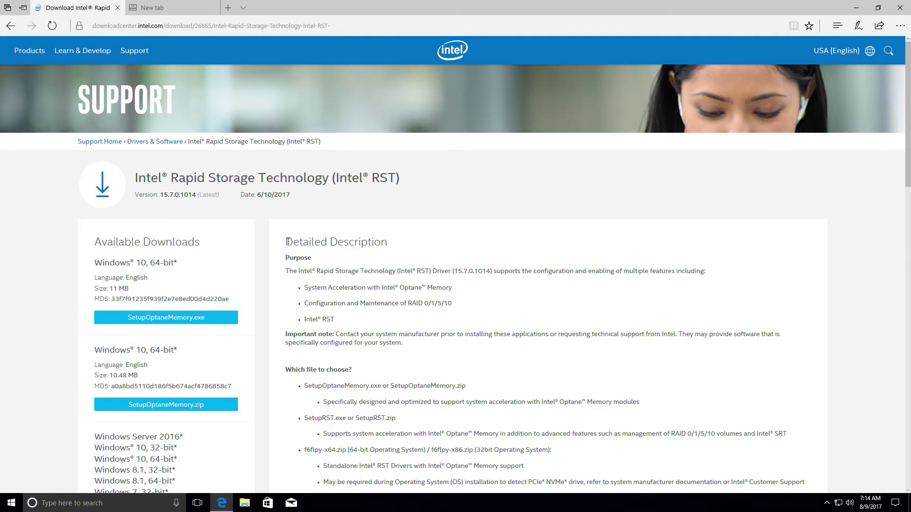
click(165, 318)
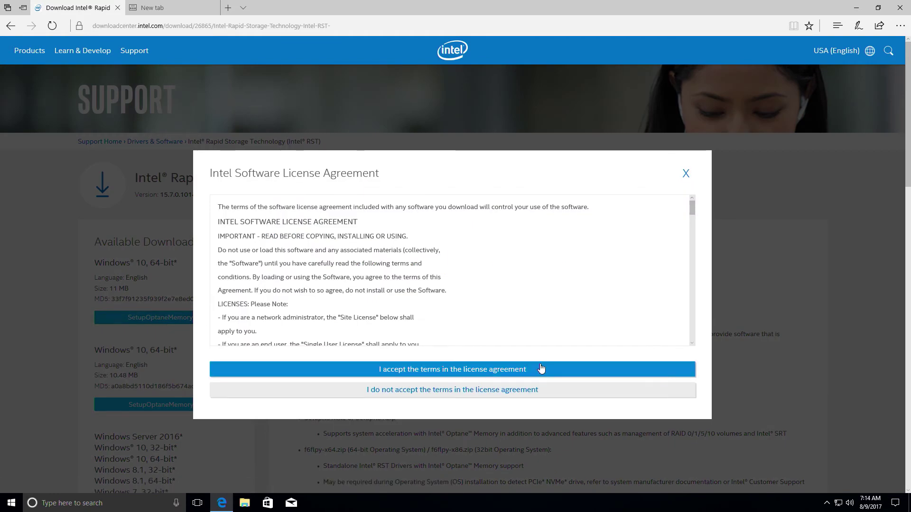
click(540, 368)
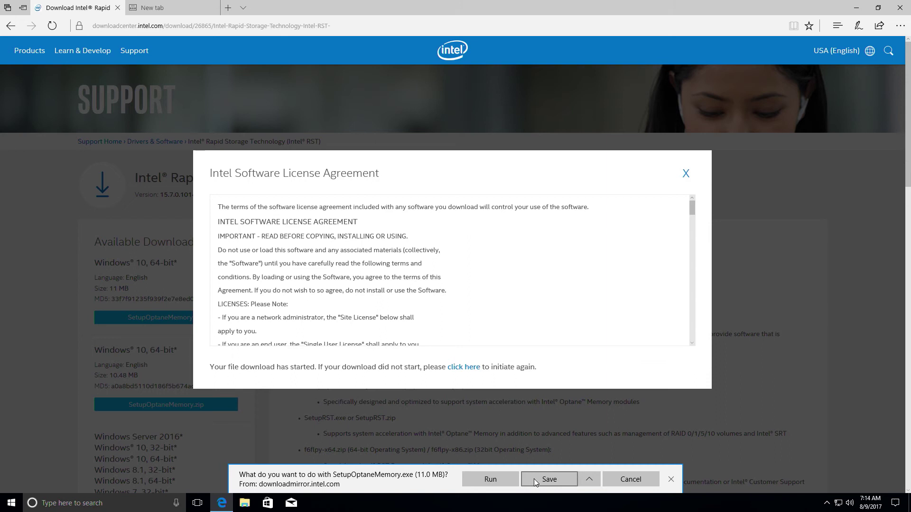
click(490, 479)
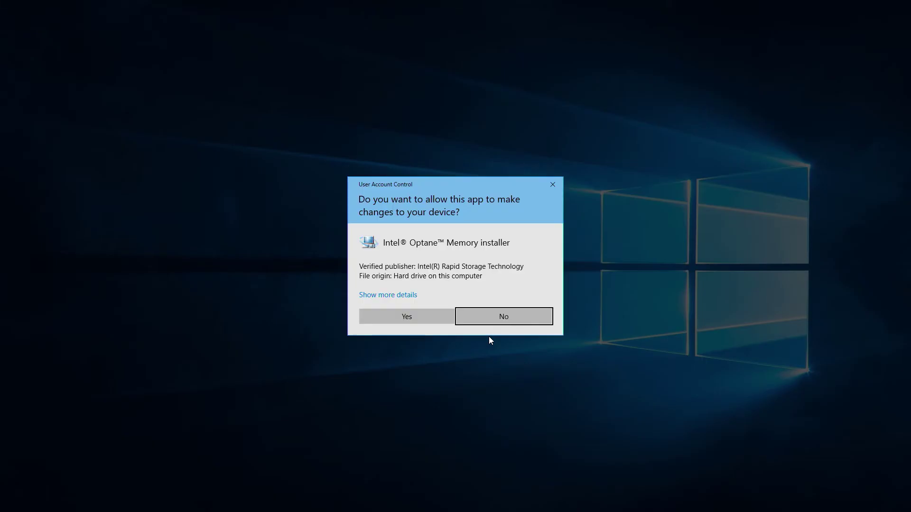
- Allow the installer, pass the welcome page and driver warning, and accept the license agreement
click(423, 316)
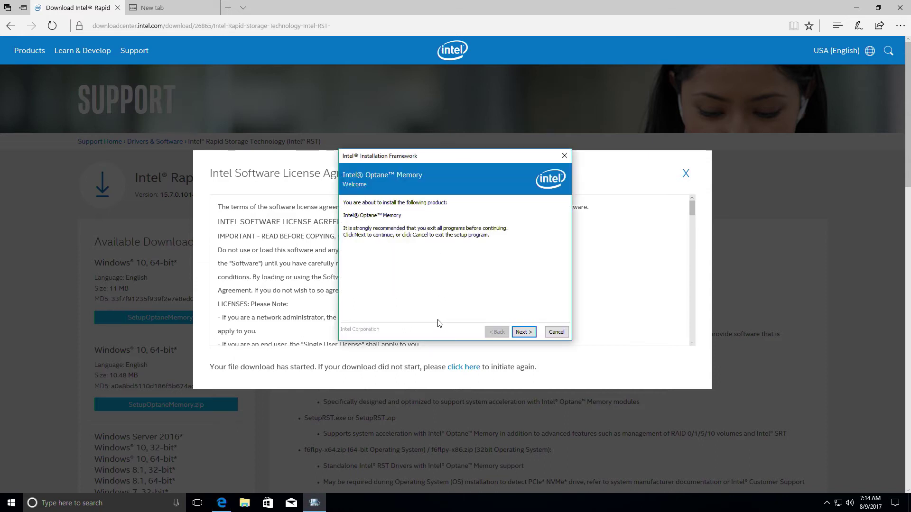
click(520, 334)
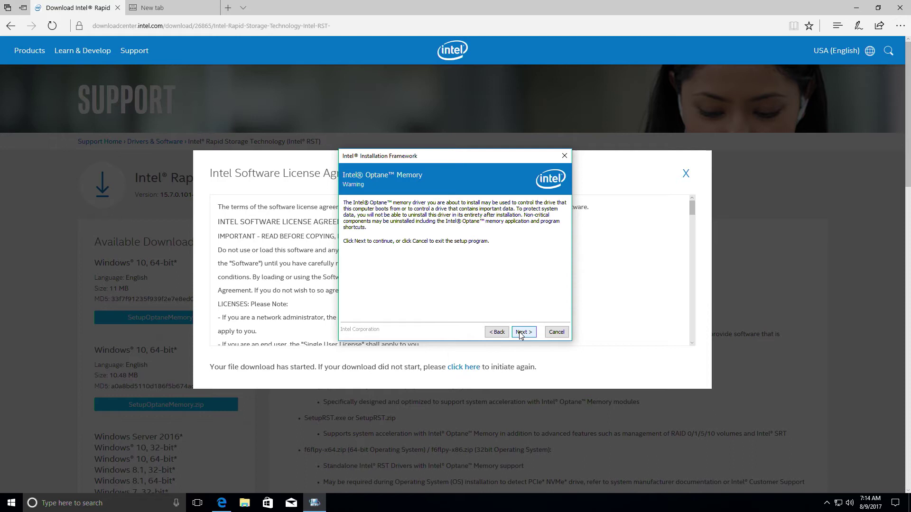
click(524, 333)
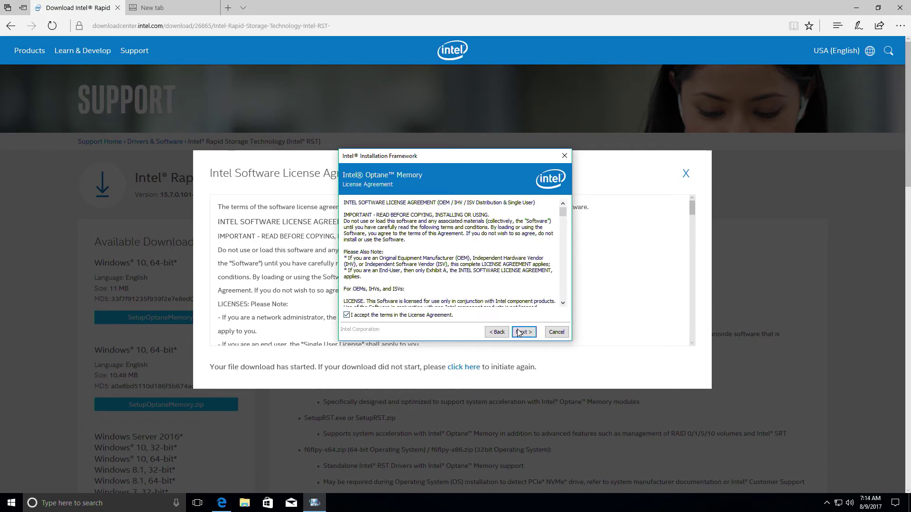
click(528, 337)
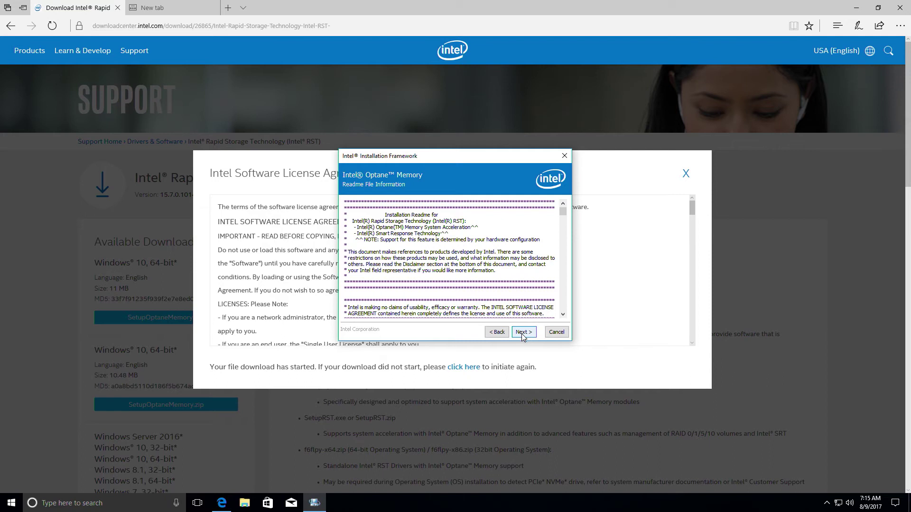
- Install Optane Memory into the default folder and restart the computer
click(523, 335)
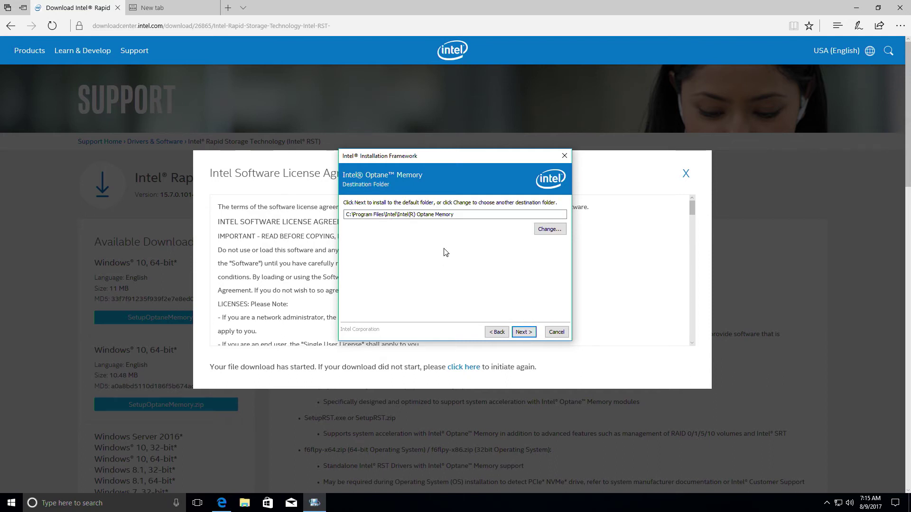
click(525, 338)
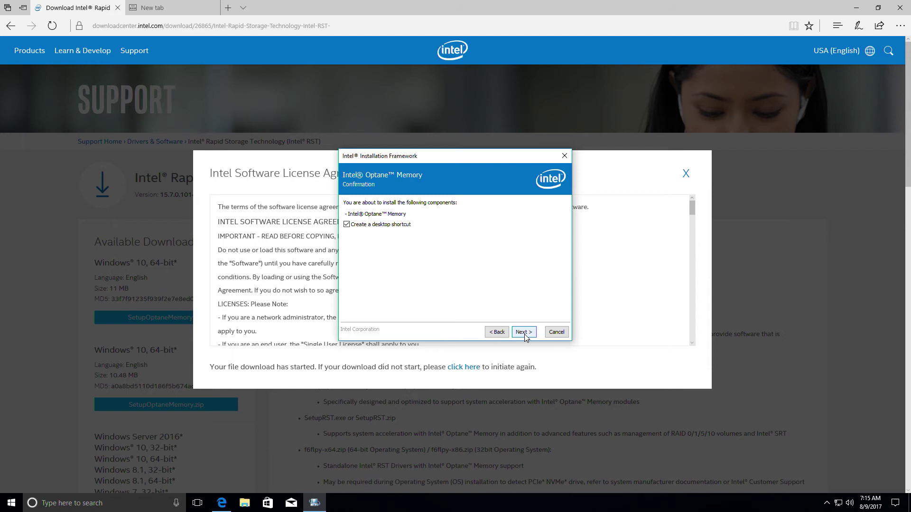
click(524, 334)
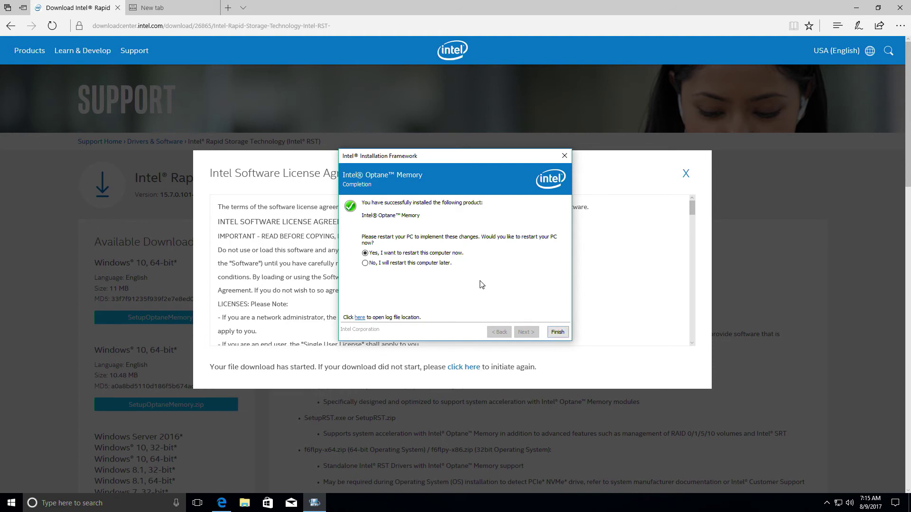
click(557, 333)
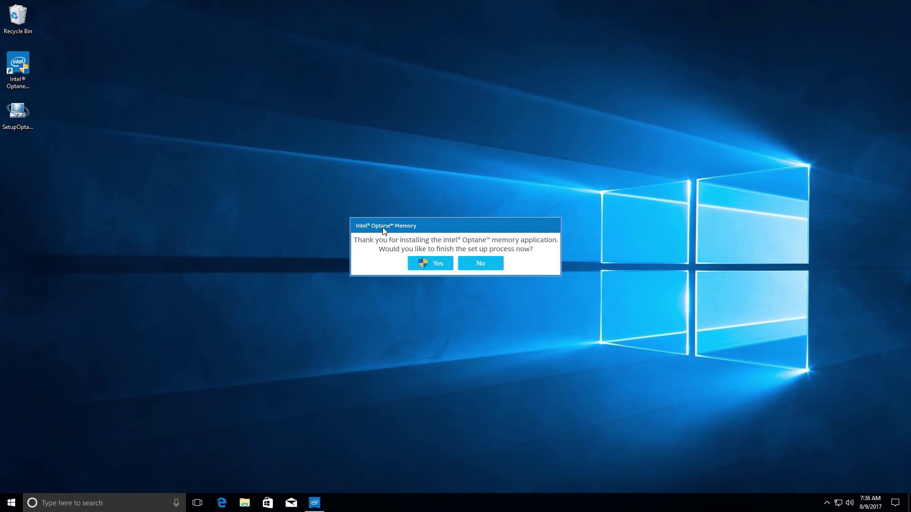
- Agree to finish setup now and allow the Optane Memory app to run
click(426, 265)
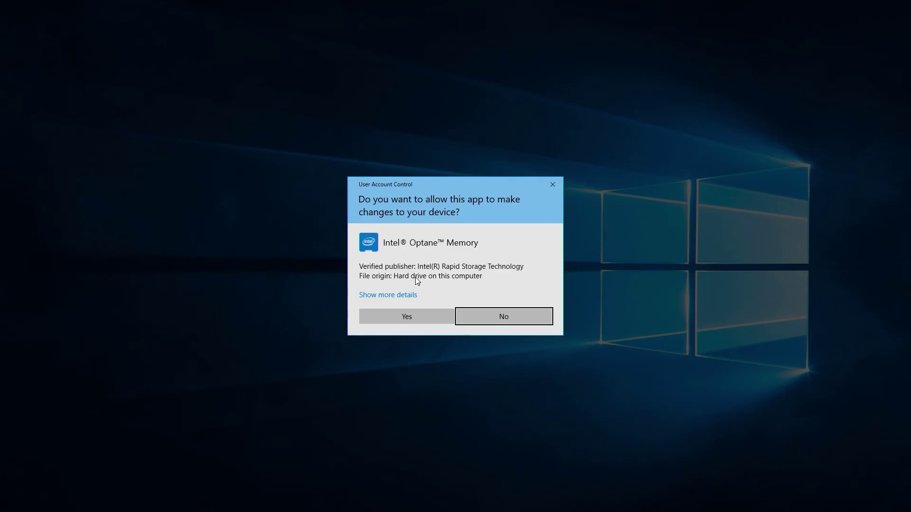
click(420, 318)
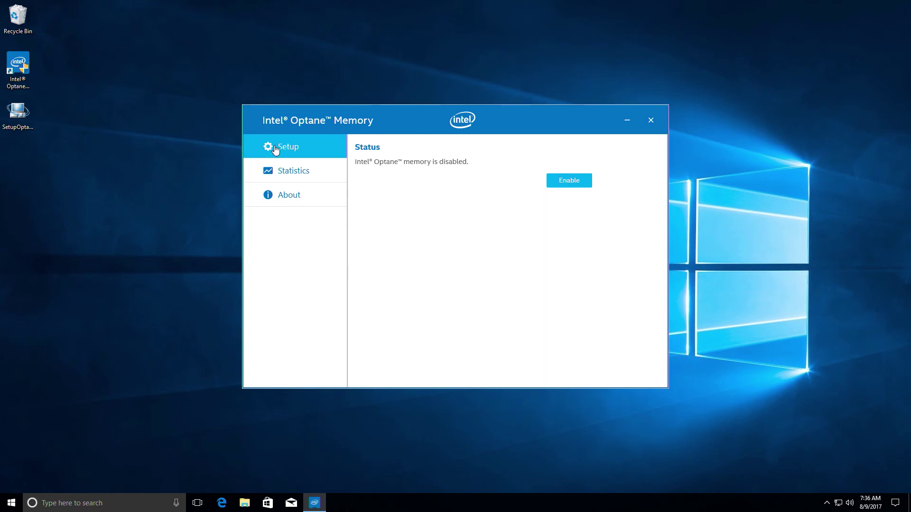
- Enable Optane memory, agreeing to erase all module data, then restart
click(568, 184)
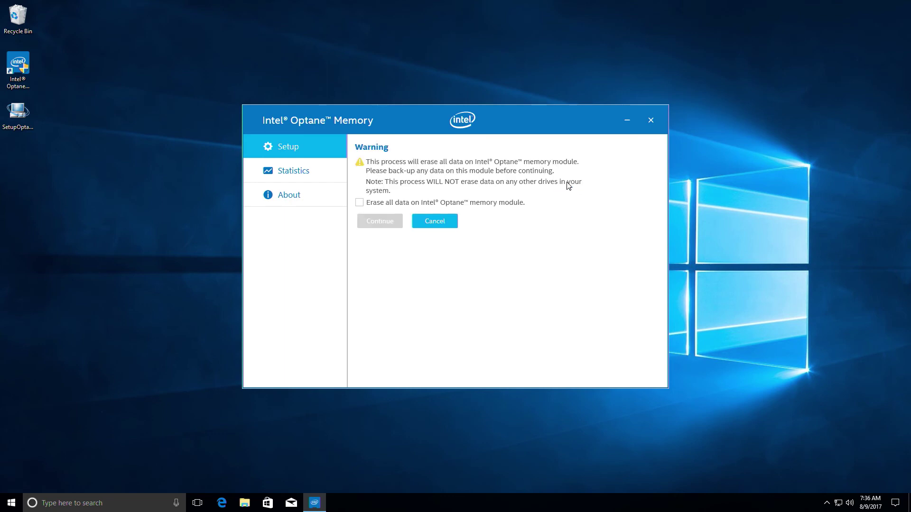
click(360, 203)
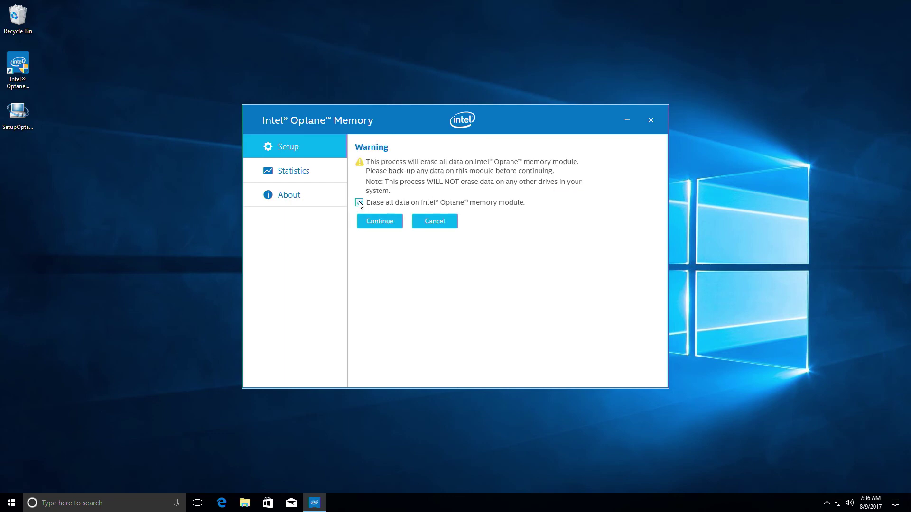
click(378, 227)
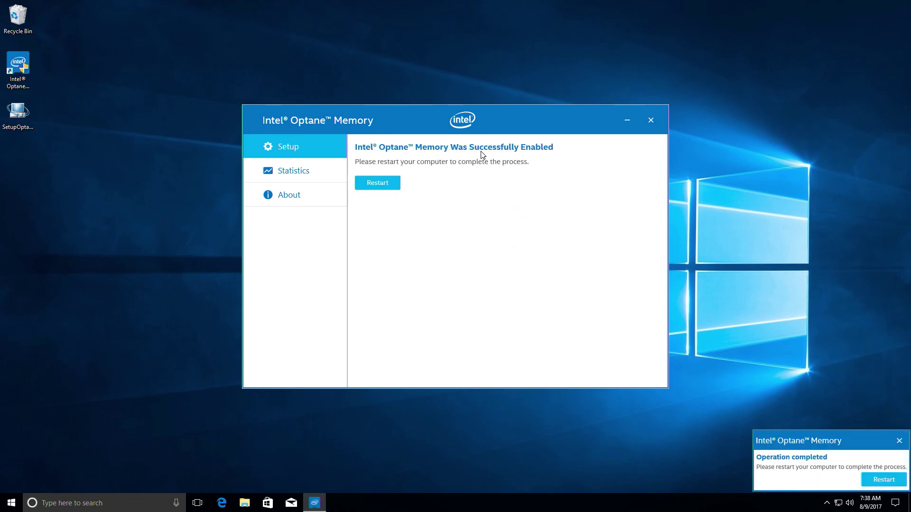
click(370, 184)
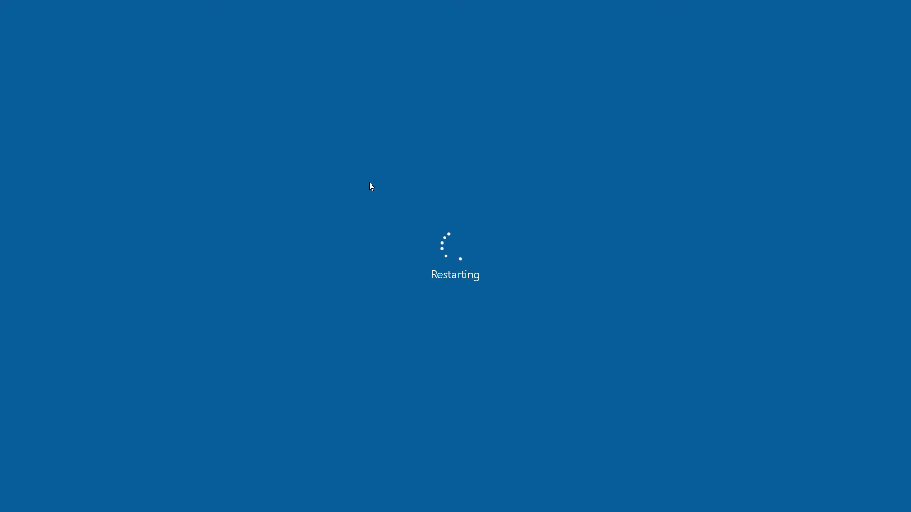